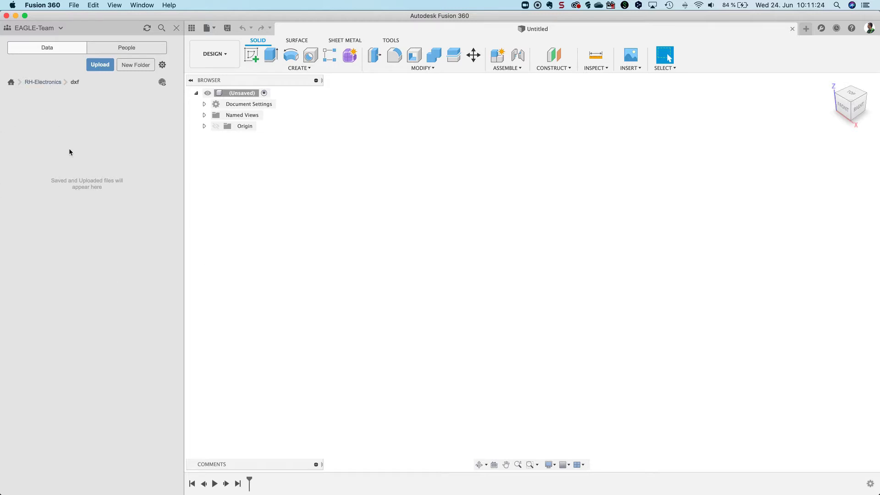
pyautogui.click(99, 65)
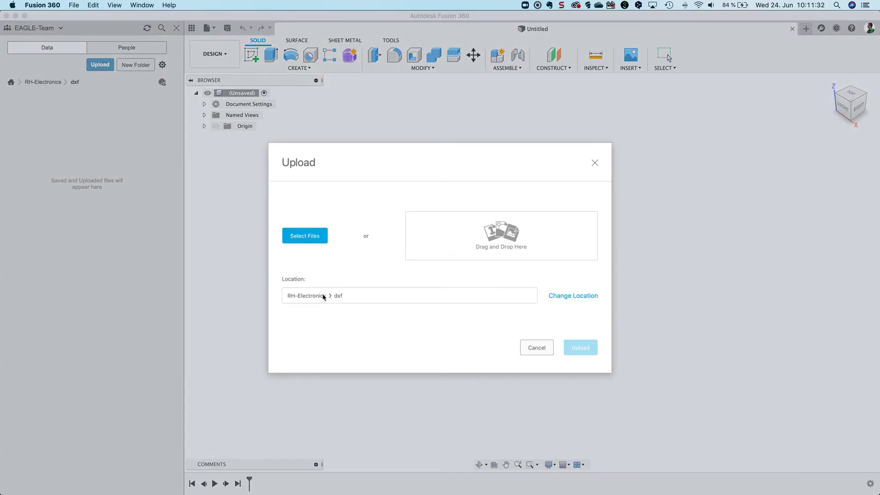
pyautogui.click(302, 239)
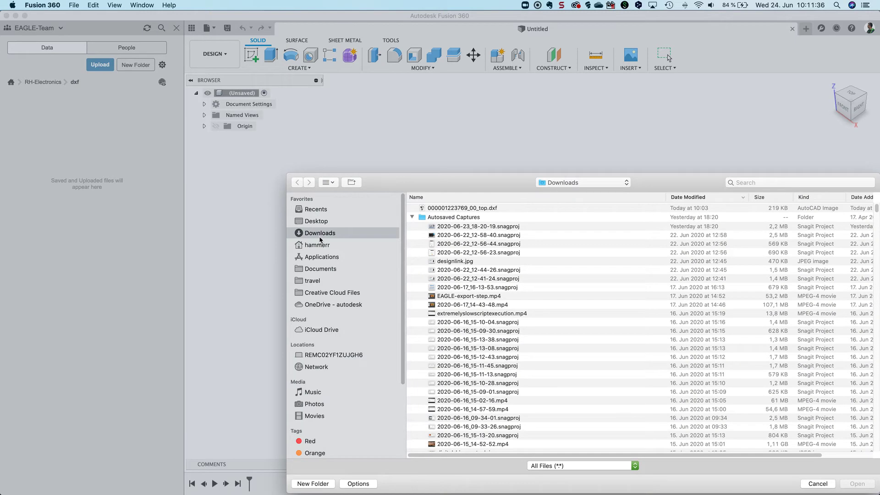
pyautogui.click(497, 209)
pyautogui.moveTo(492, 176); pyautogui.dragTo(344, 103)
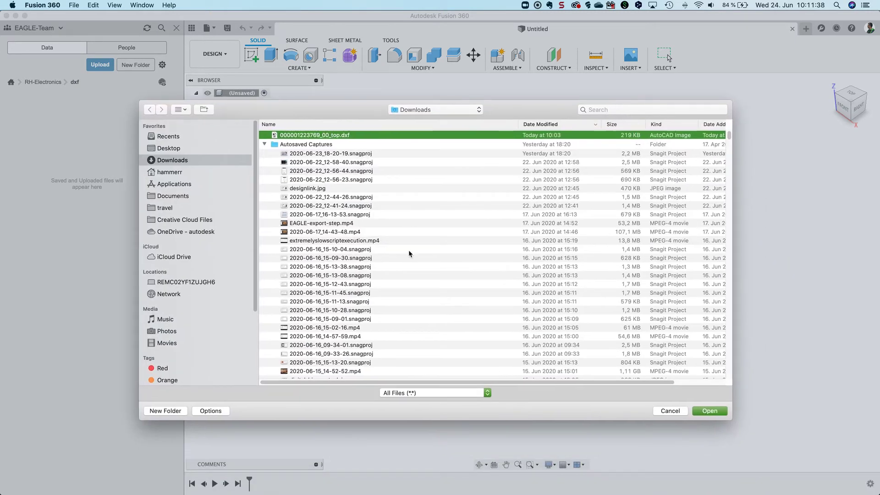
pyautogui.click(705, 411)
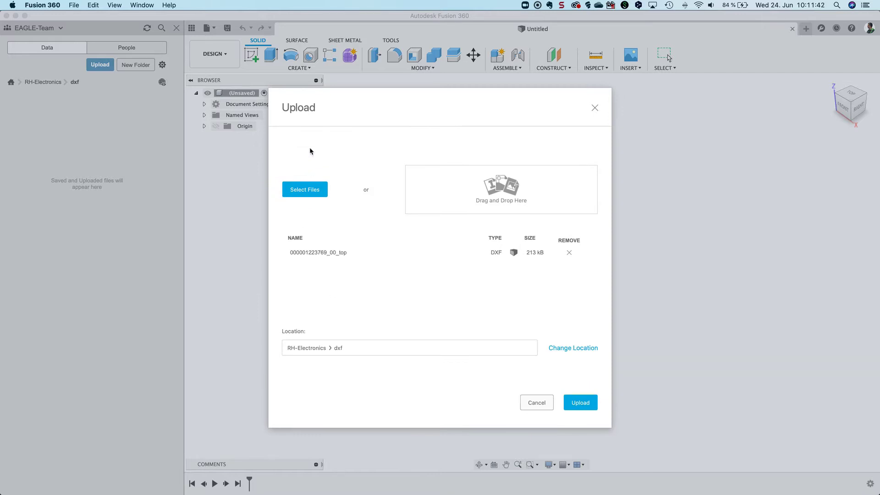
pyautogui.click(584, 401)
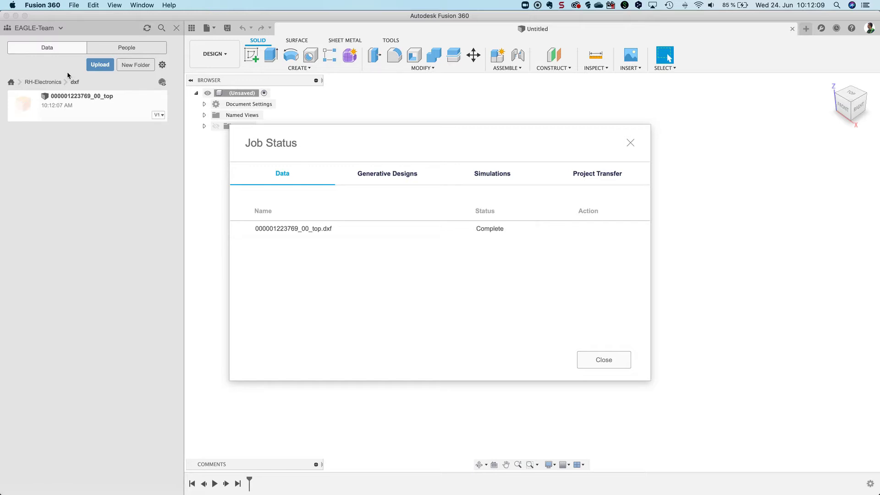
pyautogui.click(604, 360)
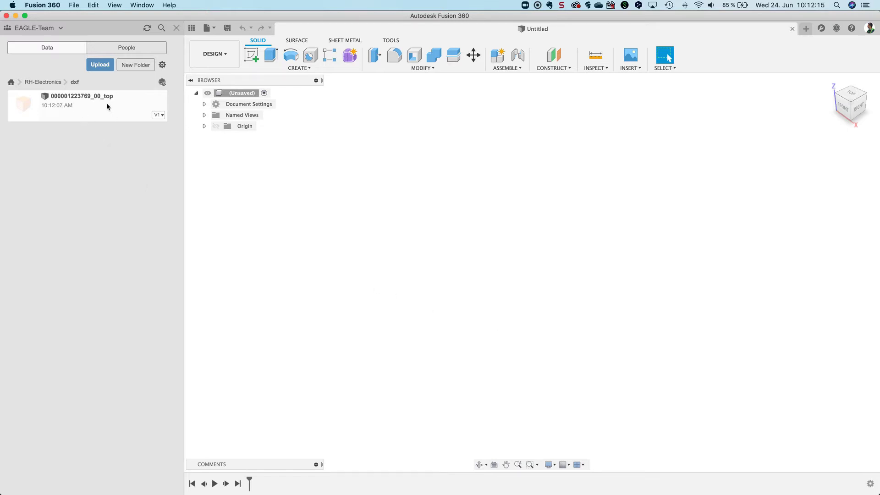
pyautogui.rightClick(92, 110)
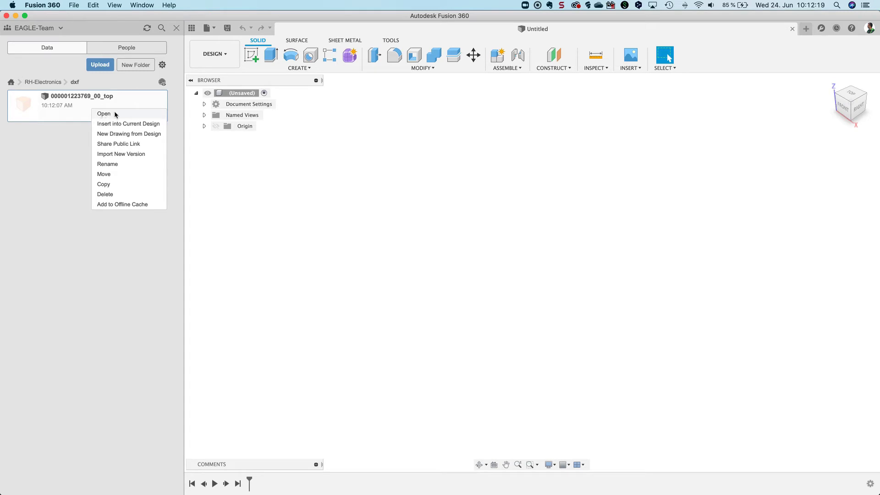
pyautogui.click(104, 114)
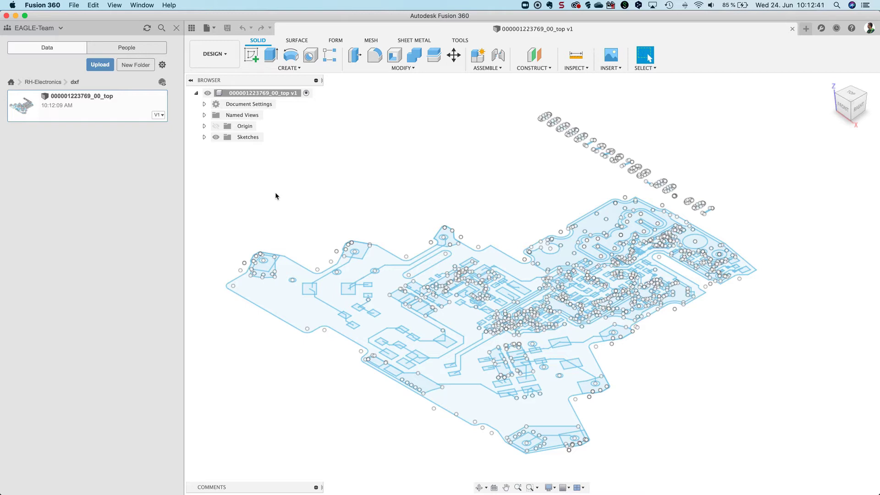
# Step: Start Create 3D PCB and select the outer board outline as its profile
pyautogui.click(282, 69)
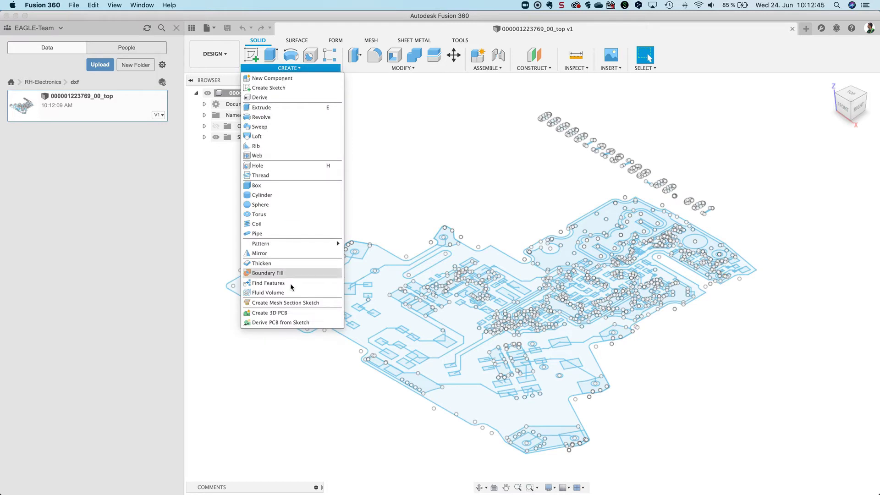
pyautogui.click(290, 312)
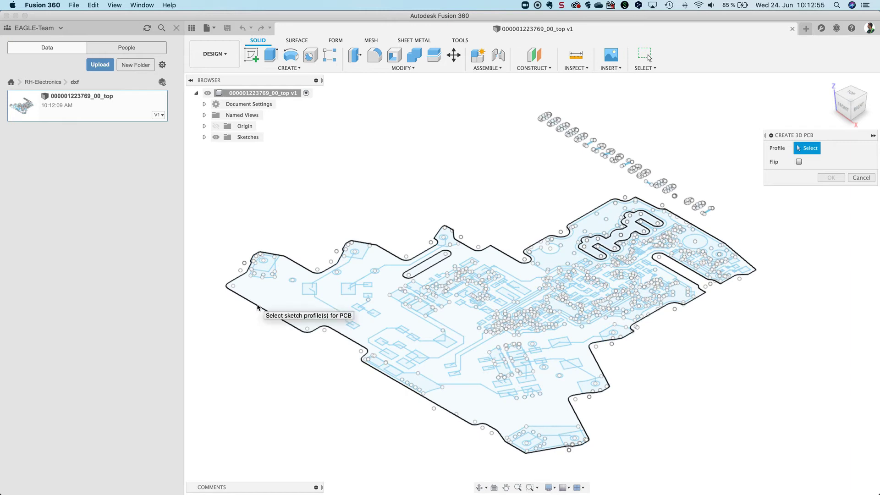
pyautogui.click(258, 307)
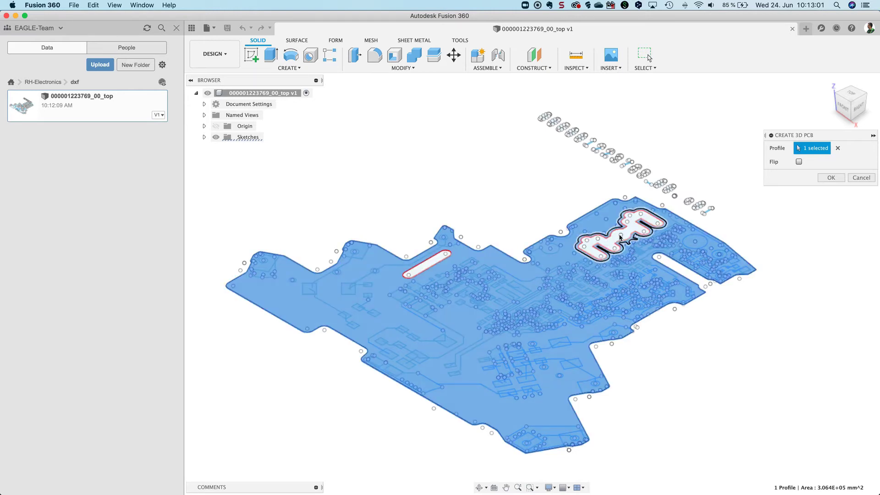
pyautogui.click(830, 178)
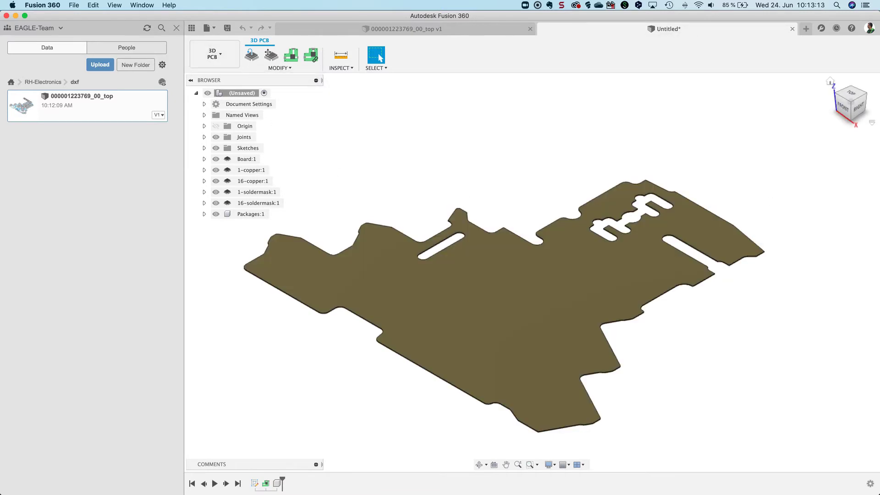
# Step: Orbit to a flatter top view and save the 3D PCB as test-dxf
pyautogui.moveTo(846, 106)
pyautogui.mouseDown()
pyautogui.moveTo(842, 113)
pyautogui.moveTo(817, 65)
pyautogui.moveTo(801, 120)
pyautogui.mouseUp()
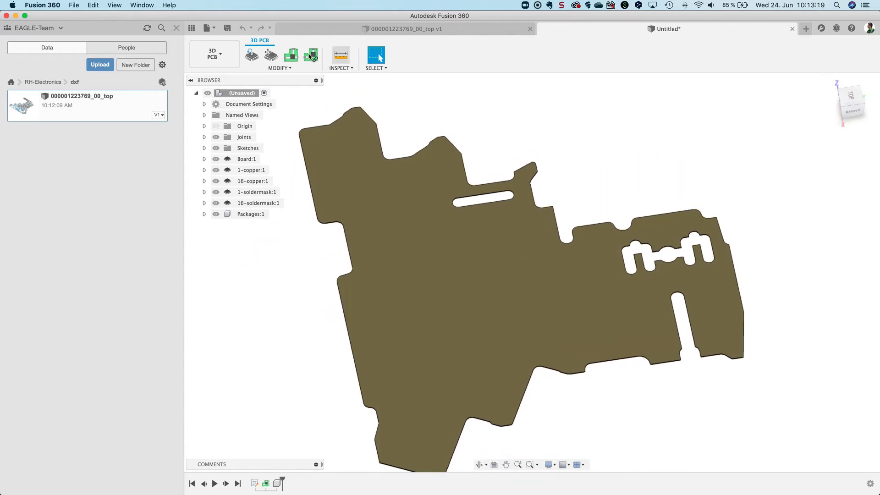
pyautogui.click(228, 29)
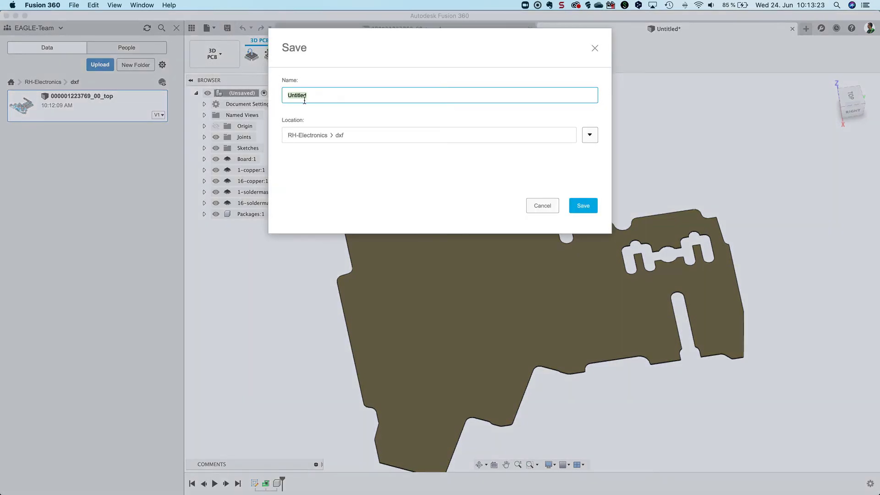
pyautogui.write('test-dxf')
pyautogui.press('Return')
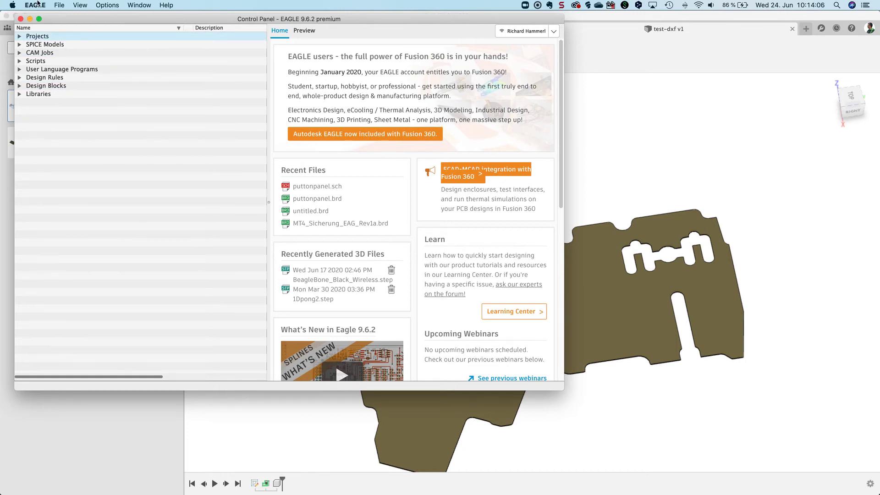
# Step: Create a new empty EAGLE board and enlarge its window to fill the screen
pyautogui.click(60, 6)
pyautogui.moveTo(91, 16)
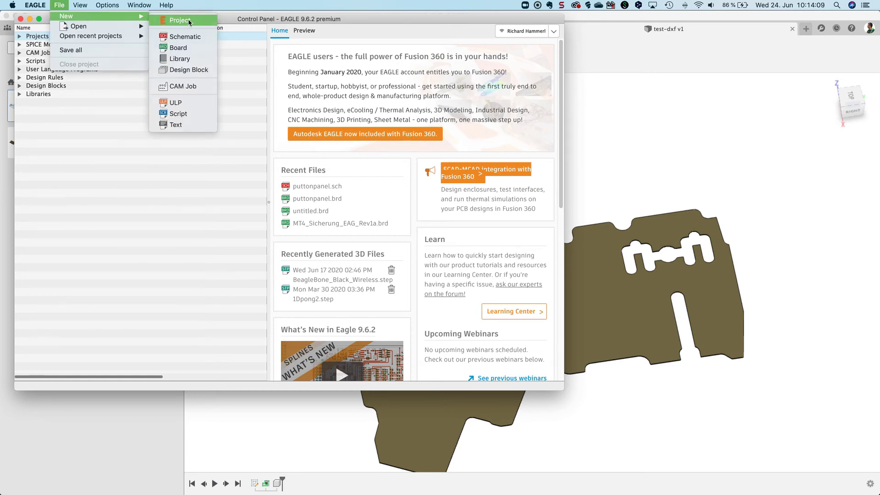
pyautogui.click(188, 46)
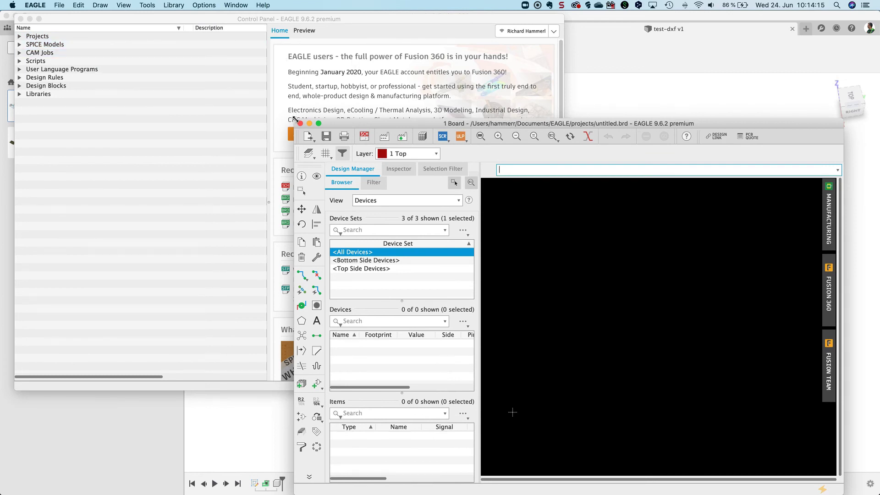
pyautogui.moveTo(293, 118); pyautogui.dragTo(45, 21)
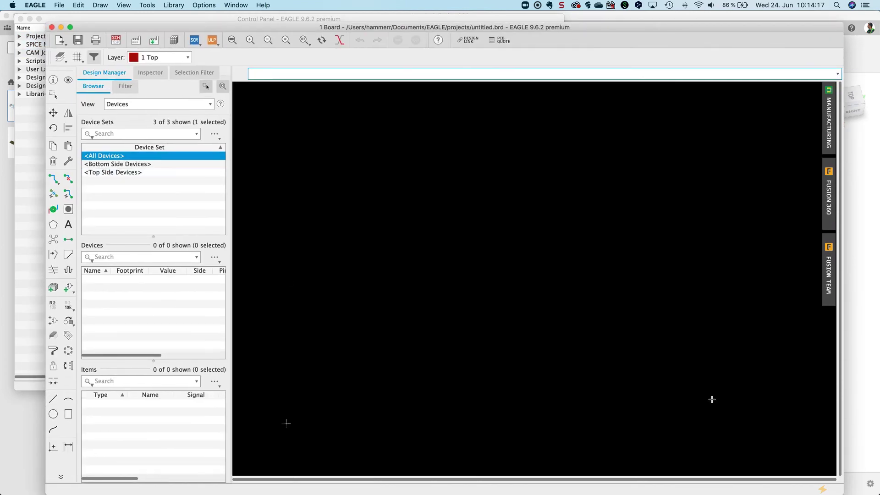
pyautogui.hotkey('ctrl', 'g')
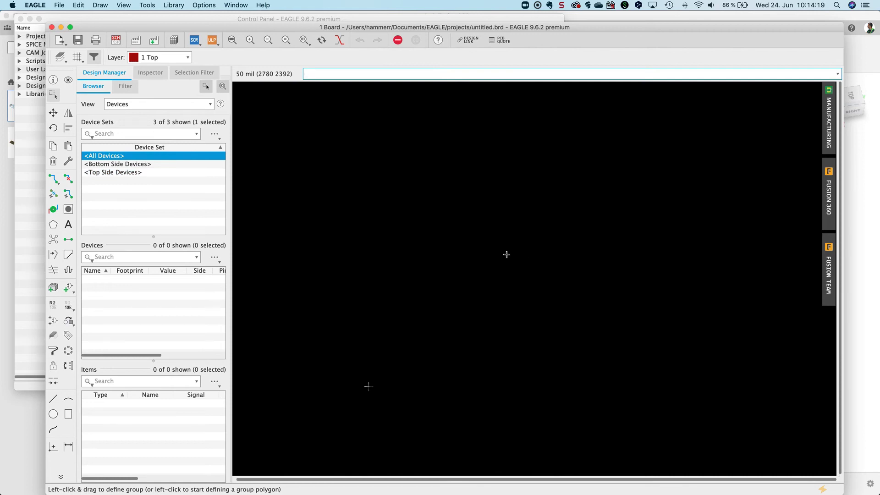
pyautogui.hscroll(2, 485, 252)
# Step: Link the board to the existing test-dxf design in the electronics project's dxf folder
pyautogui.click(828, 203)
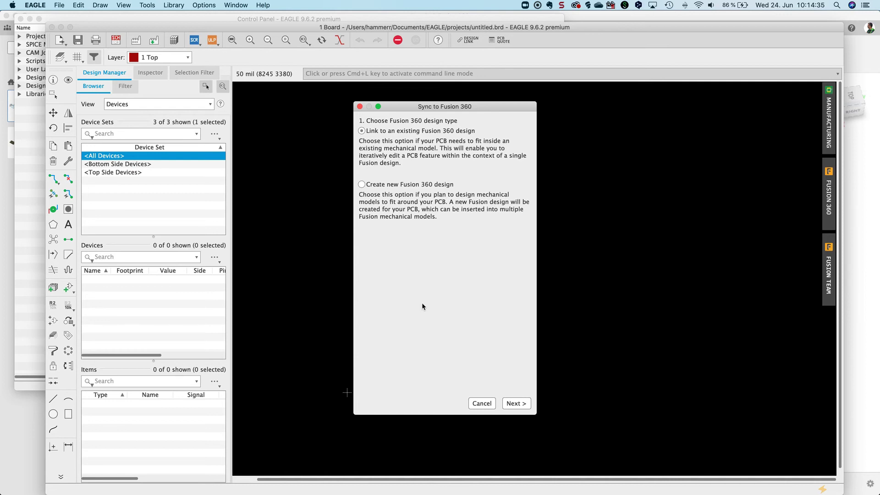
pyautogui.click(508, 403)
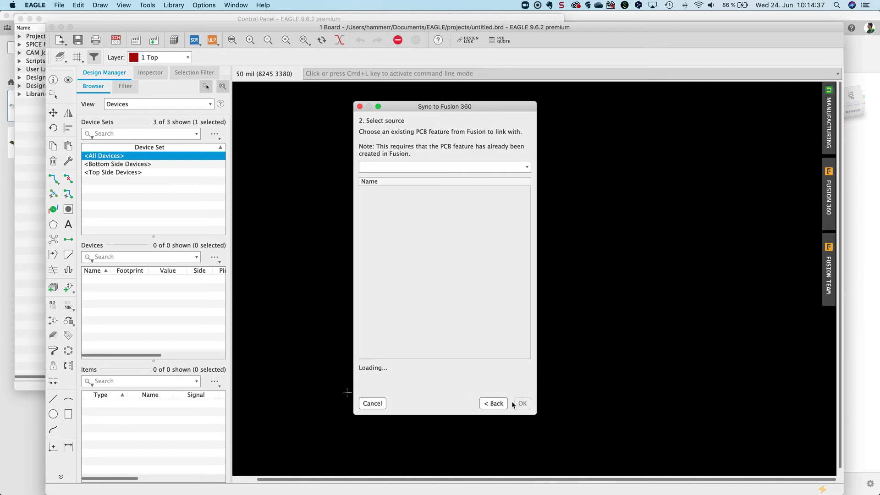
pyautogui.click(427, 164)
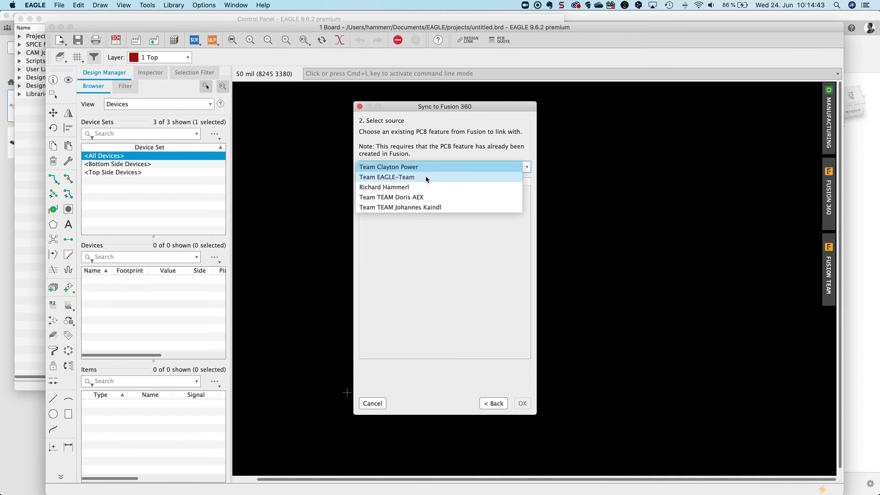
pyautogui.click(425, 176)
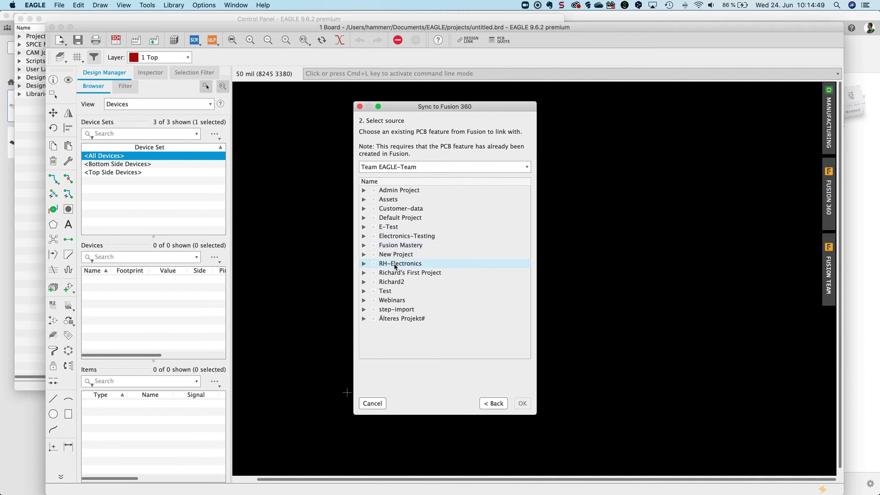
pyautogui.click(365, 264)
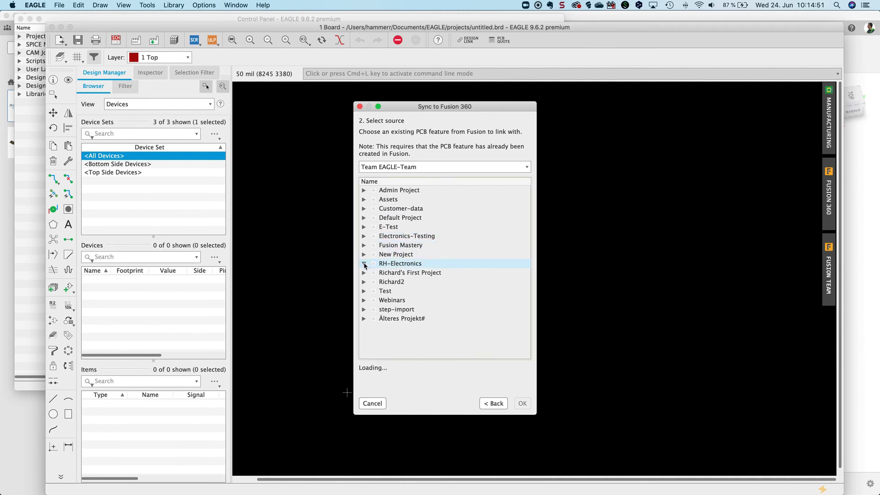
pyautogui.scroll(-5, 365, 265)
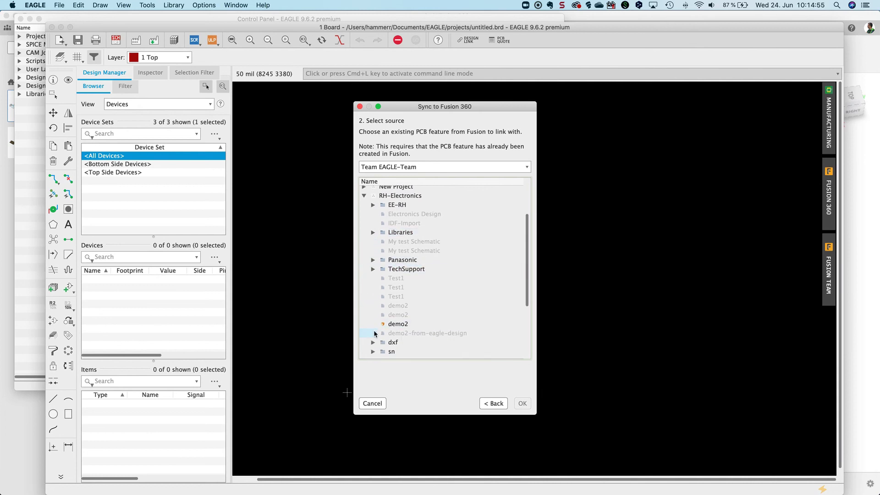
pyautogui.click(372, 343)
pyautogui.scroll(-3, 376, 341)
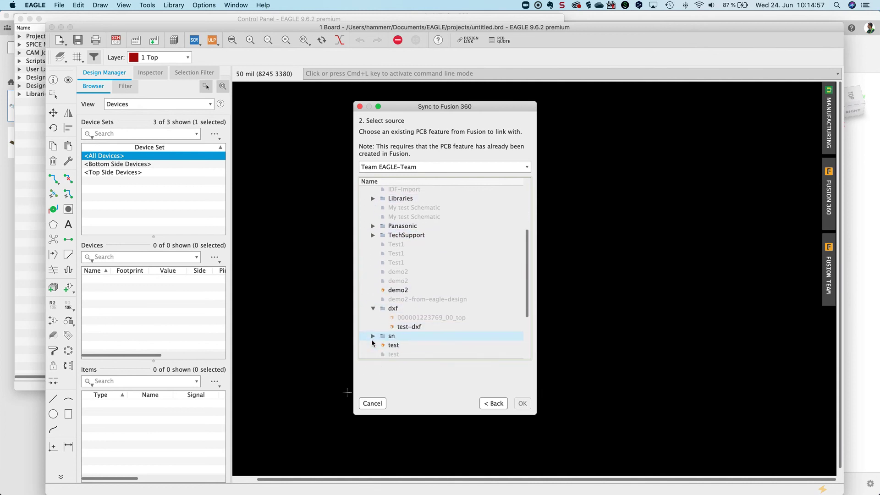
pyautogui.click(425, 321)
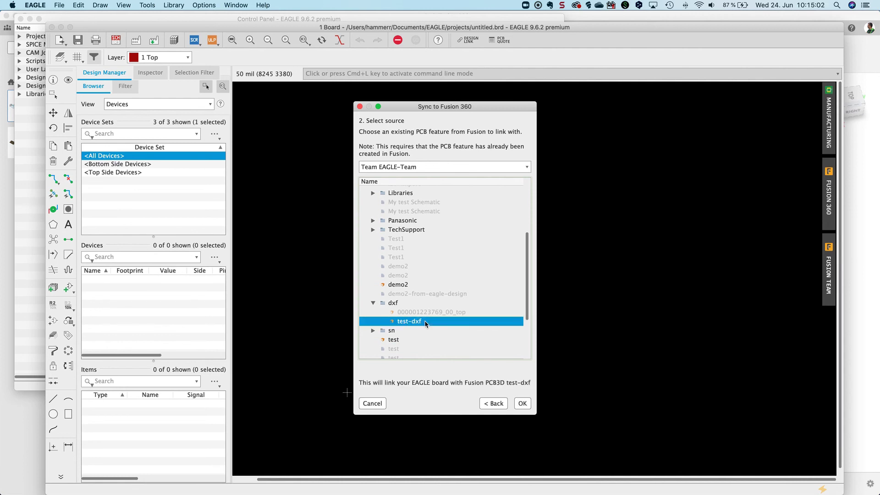
pyautogui.click(522, 403)
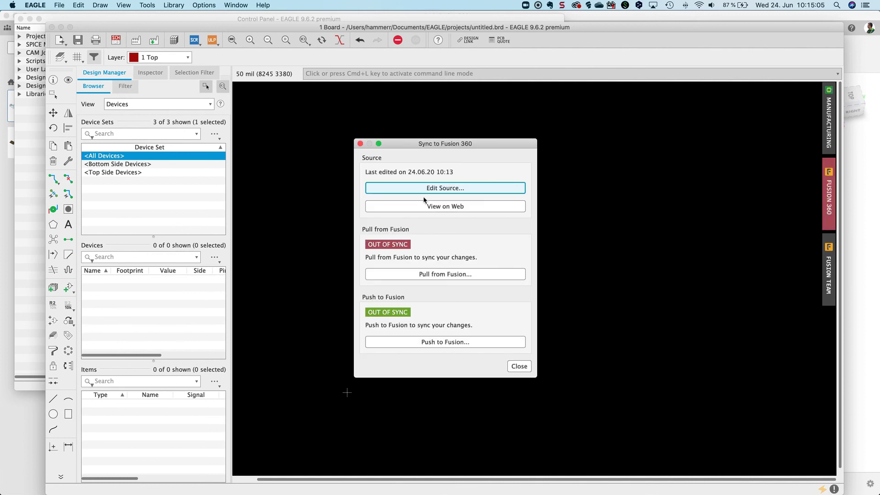
# Step: Pull the linked test-dxf design from Fusion 360 into the board, then close the sync window
pyautogui.click(453, 275)
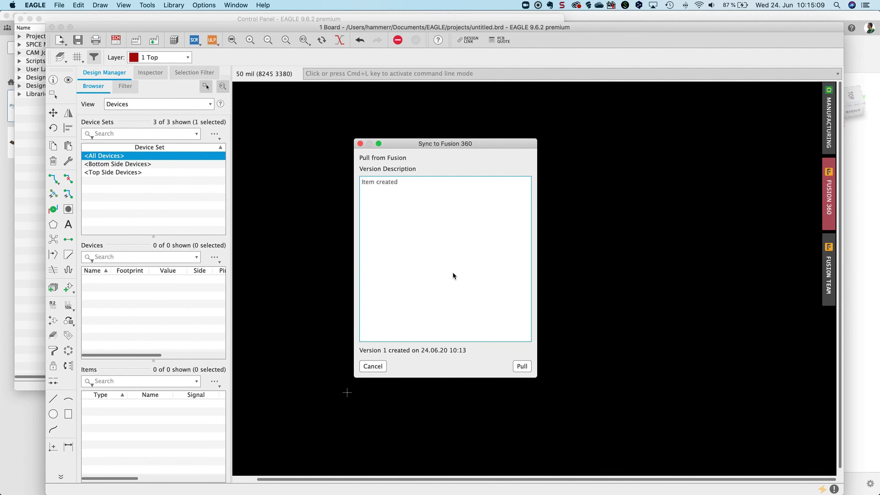
pyautogui.click(521, 367)
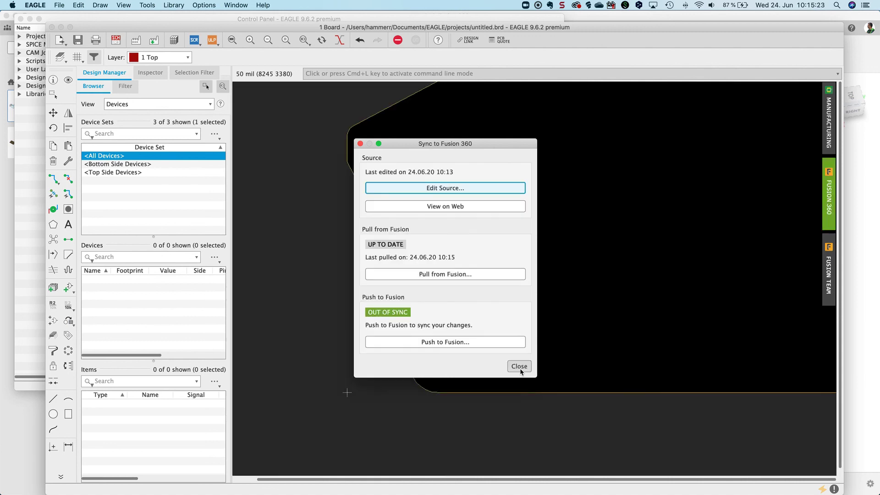
pyautogui.click(519, 367)
# Step: Bring the pulled board outline into view and cancel the Group command
pyautogui.scroll(5, 520, 369)
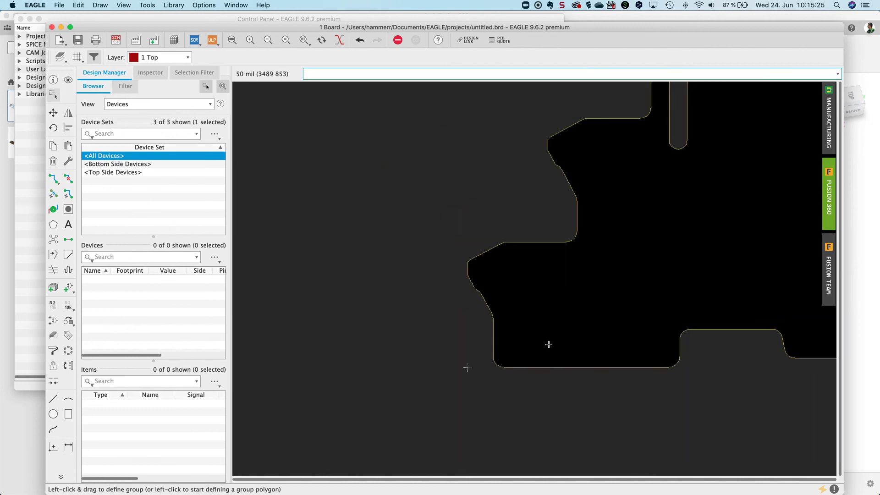
pyautogui.scroll(-4, 481, 330)
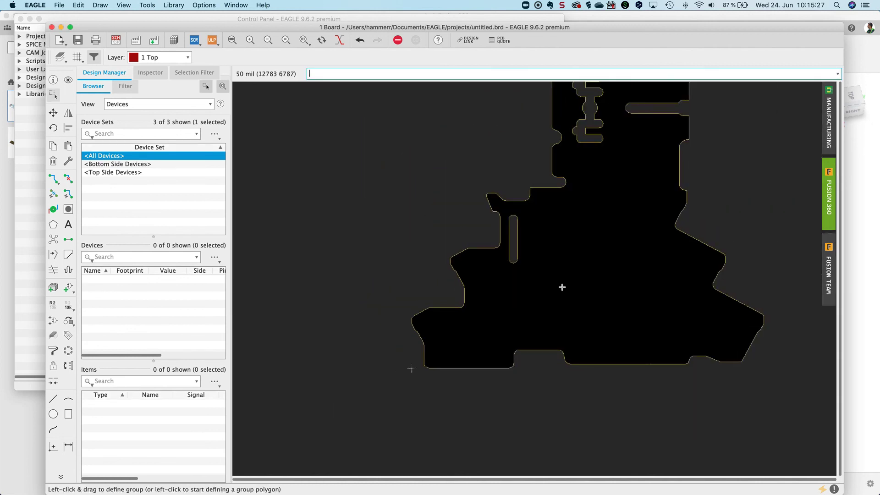
pyautogui.hscroll(5, 557, 298)
pyautogui.scroll(2, 557, 298)
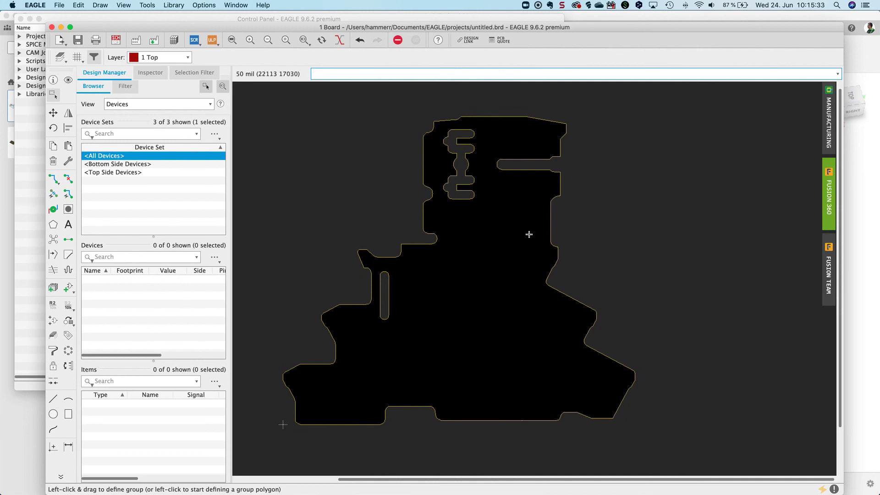
pyautogui.click(398, 41)
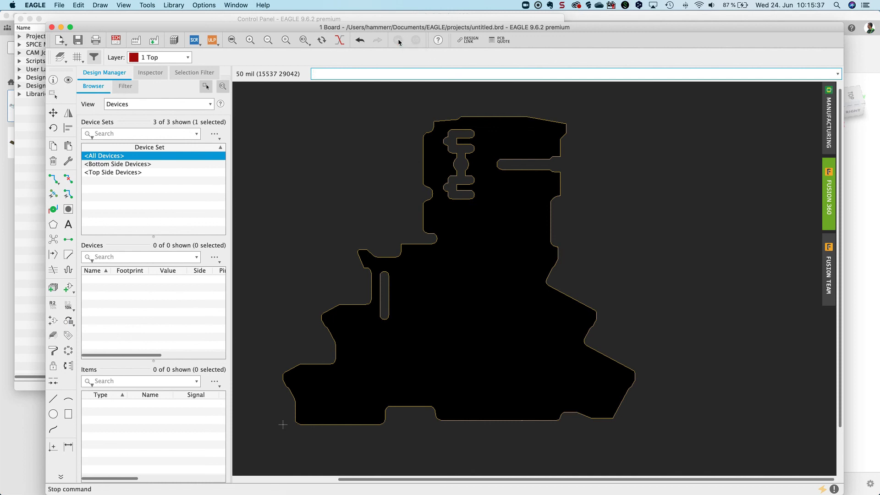